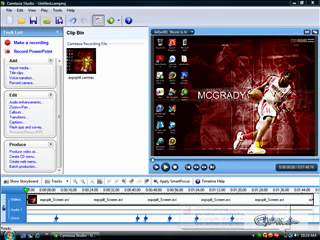
Add the recording clip from the Clip Bin to the timeline and play it to about 50 seconds.
{"action": "mouse_move", "coordinate": [80, 65]}
{"action": "left_mouse_down"}
{"action": "mouse_move", "coordinate": [93, 205]}
{"action": "mouse_move", "coordinate": [83, 87]}
{"action": "left_mouse_up"}
{"action": "left_click", "coordinate": [107, 92]}
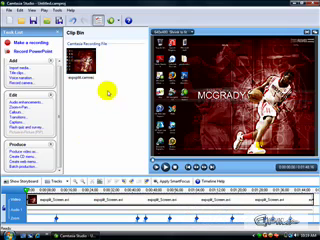
{"action": "right_click", "coordinate": [80, 65]}
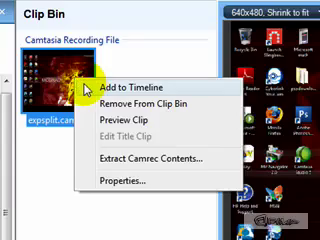
{"action": "left_click", "coordinate": [130, 88]}
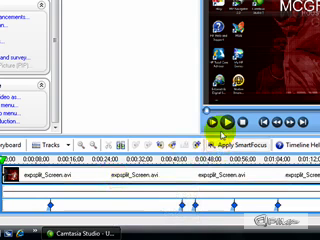
{"action": "left_click", "coordinate": [226, 123]}
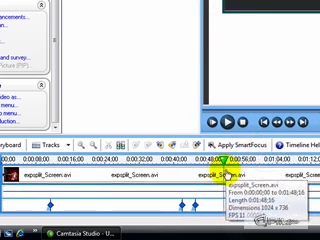
{"action": "mouse_move", "coordinate": [225, 176]}
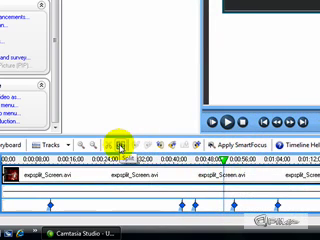
Split the timeline clip at the playhead near 51 seconds, then move the playhead earlier.
{"action": "right_click", "coordinate": [227, 187]}
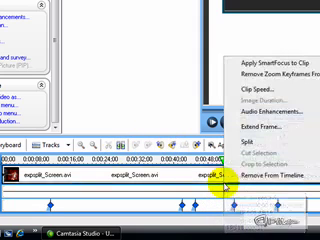
{"action": "left_click", "coordinate": [245, 146]}
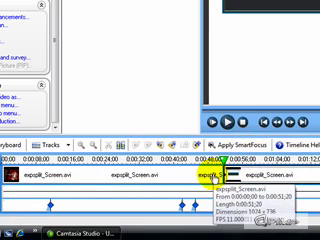
{"action": "left_click", "coordinate": [136, 160]}
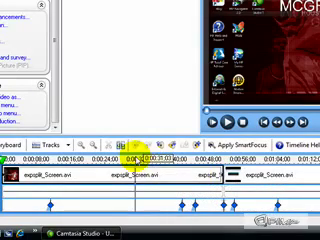
Save the split project as a Camtasia project named 'exp' in the Desktop folder.
{"action": "left_click", "coordinate": [14, 16]}
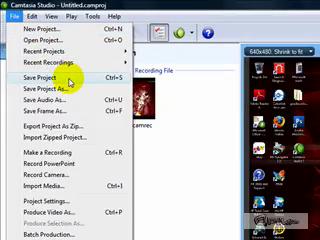
{"action": "left_click", "coordinate": [45, 78]}
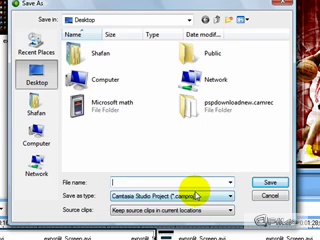
{"action": "type", "text": "exp"}
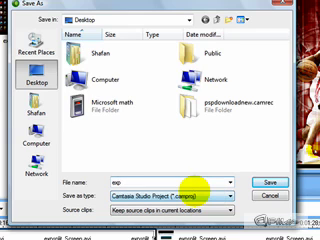
{"action": "key", "text": "Return"}
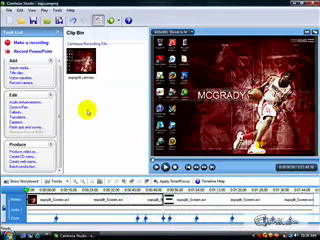
Remove the clip after the split point so the timeline ends near 50 seconds.
{"action": "right_click", "coordinate": [167, 199]}
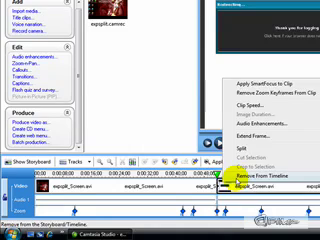
{"action": "left_click", "coordinate": [260, 175]}
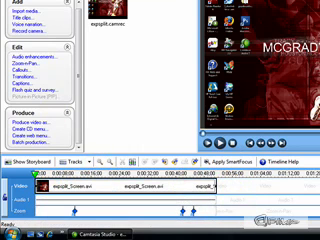
Save the trimmed first part on the Desktop as Camtasia Studio Project 'exp'.
{"action": "key", "text": "alt+f"}
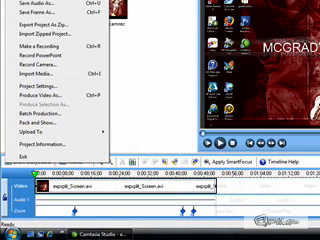
{"action": "left_click", "coordinate": [75, 3]}
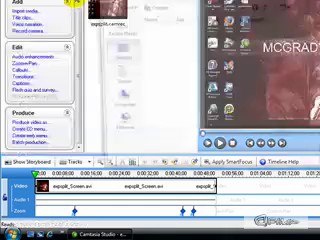
{"action": "type", "text": "e"}
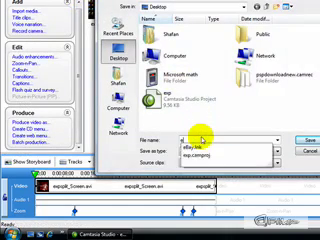
{"action": "type", "text": "x"}
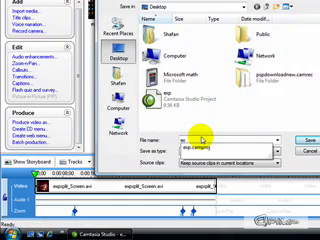
{"action": "type", "text": "pl"}
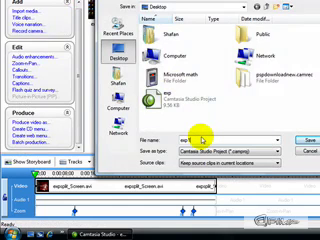
{"action": "key", "text": "Return"}
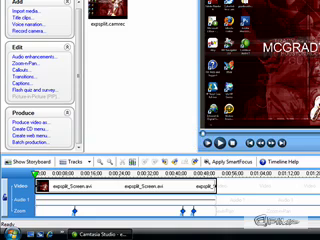
{"action": "key", "text": "super+d"}
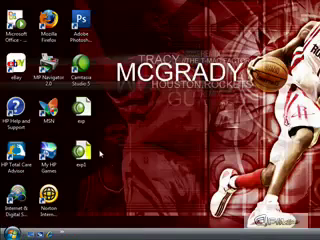
{"action": "left_click_drag", "start_coordinate": [80, 155], "coordinate": [88, 112]}
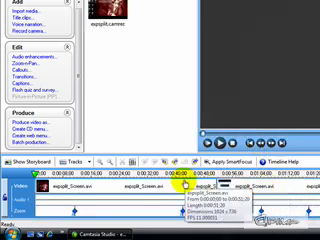
Remove the first timeline clip so the later part starts at zero.
{"action": "right_click", "coordinate": [165, 188]}
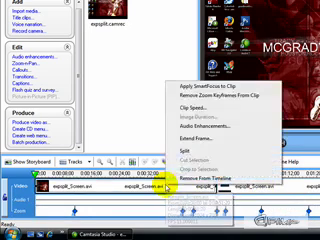
{"action": "left_click", "coordinate": [183, 178]}
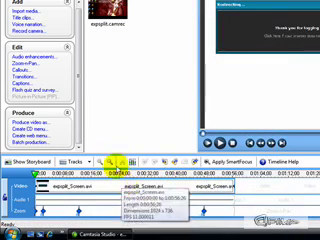
{"action": "left_click", "coordinate": [8, 3]}
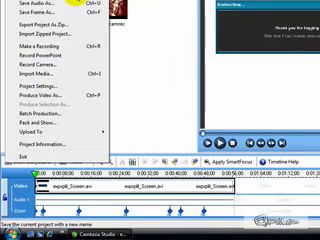
Save the remaining part as 'exp2' on the Desktop and minimize Camtasia.
{"action": "left_click", "coordinate": [40, 4]}
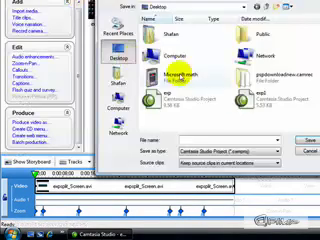
{"action": "left_click", "coordinate": [210, 140]}
{"action": "type", "text": "e"}
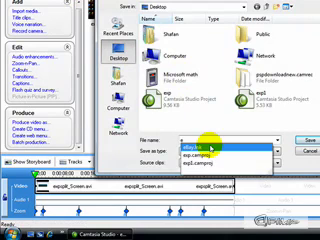
{"action": "type", "text": "xp"}
{"action": "type", "text": "-2"}
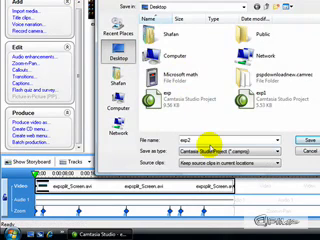
{"action": "key", "text": "Return"}
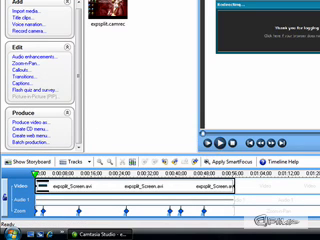
{"action": "key", "text": "super+d"}
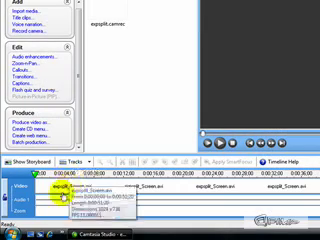
Preview a timeline clip, then open the Produce video wizard and cancel it.
{"action": "left_click", "coordinate": [45, 188]}
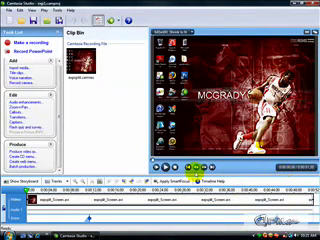
{"action": "left_click", "coordinate": [22, 152]}
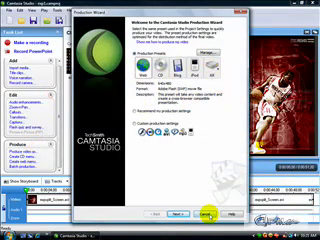
{"action": "left_click", "coordinate": [205, 214]}
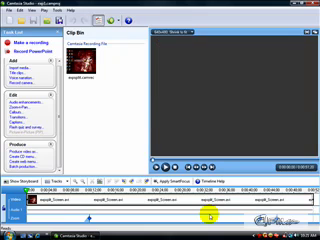